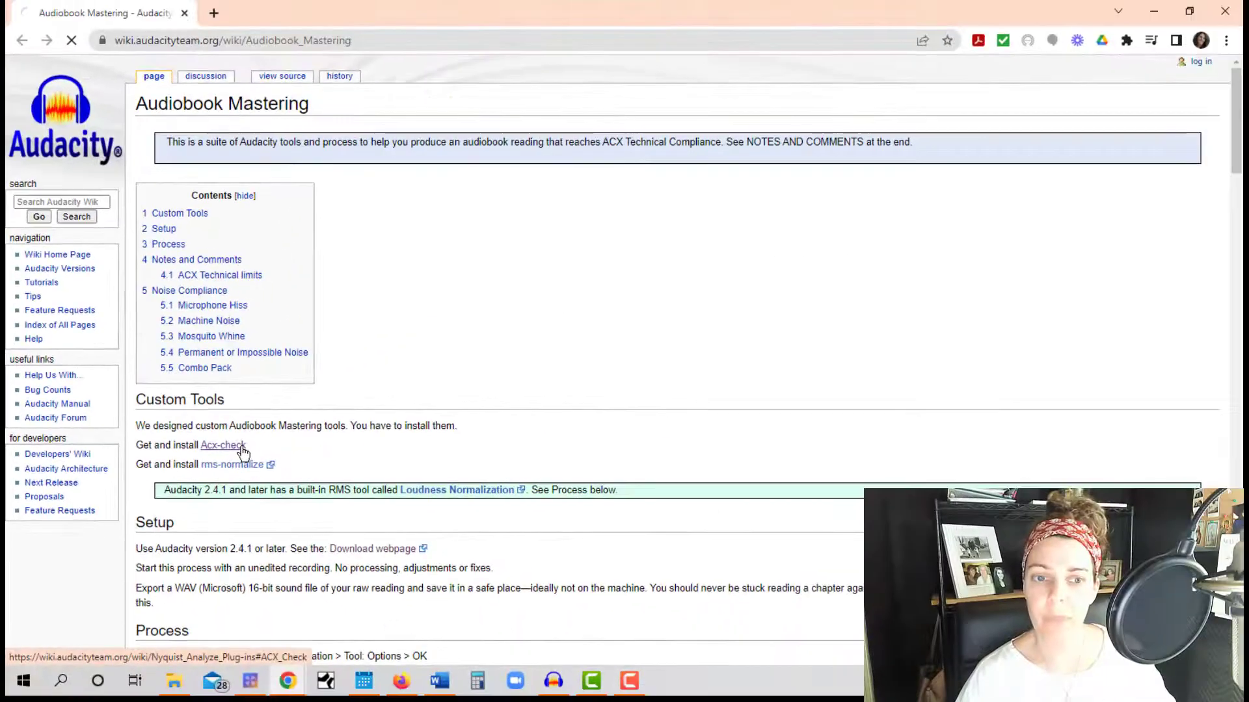
- Download the ACX-Check.ny plug-in file from the wiki's ACX Check entry
click(457, 420)
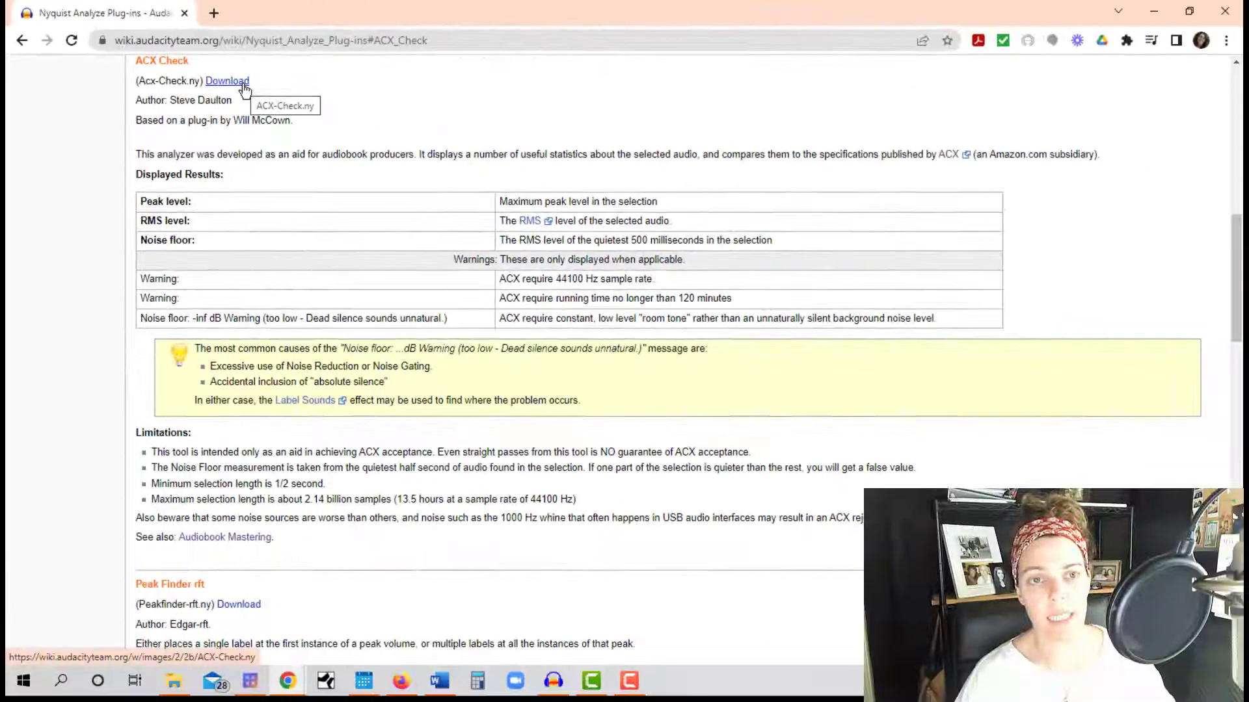
click(758, 264)
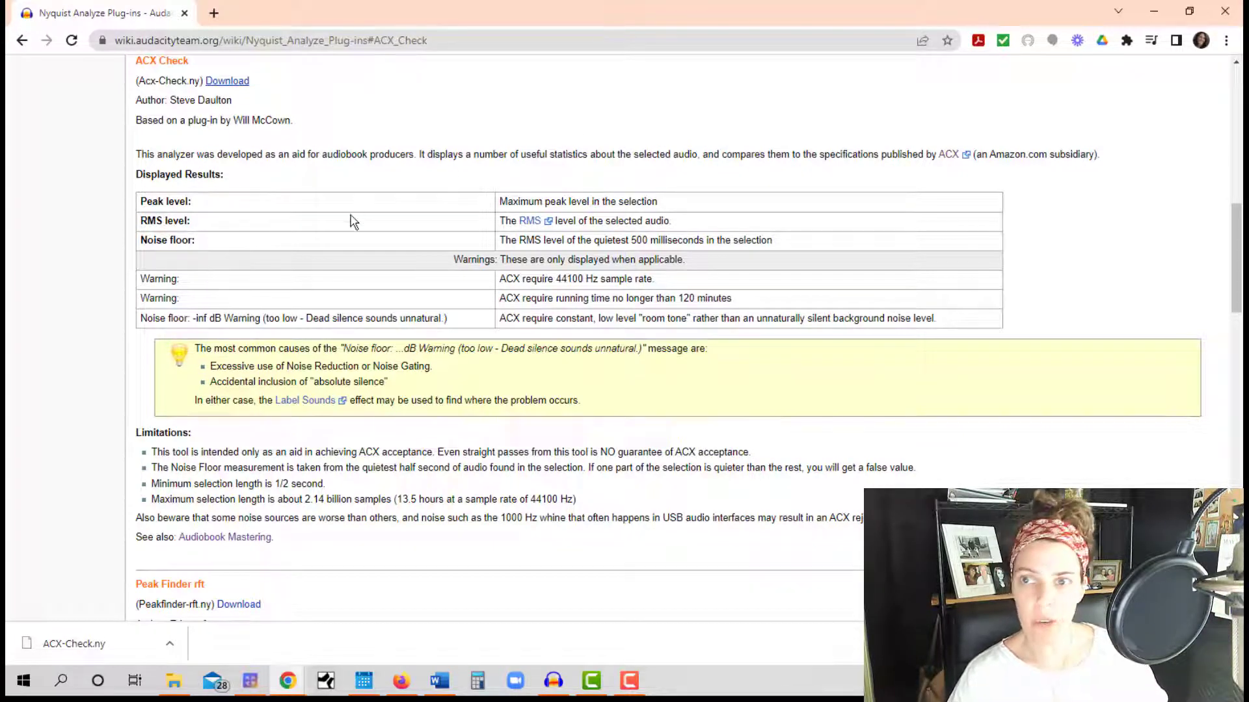
click(173, 648)
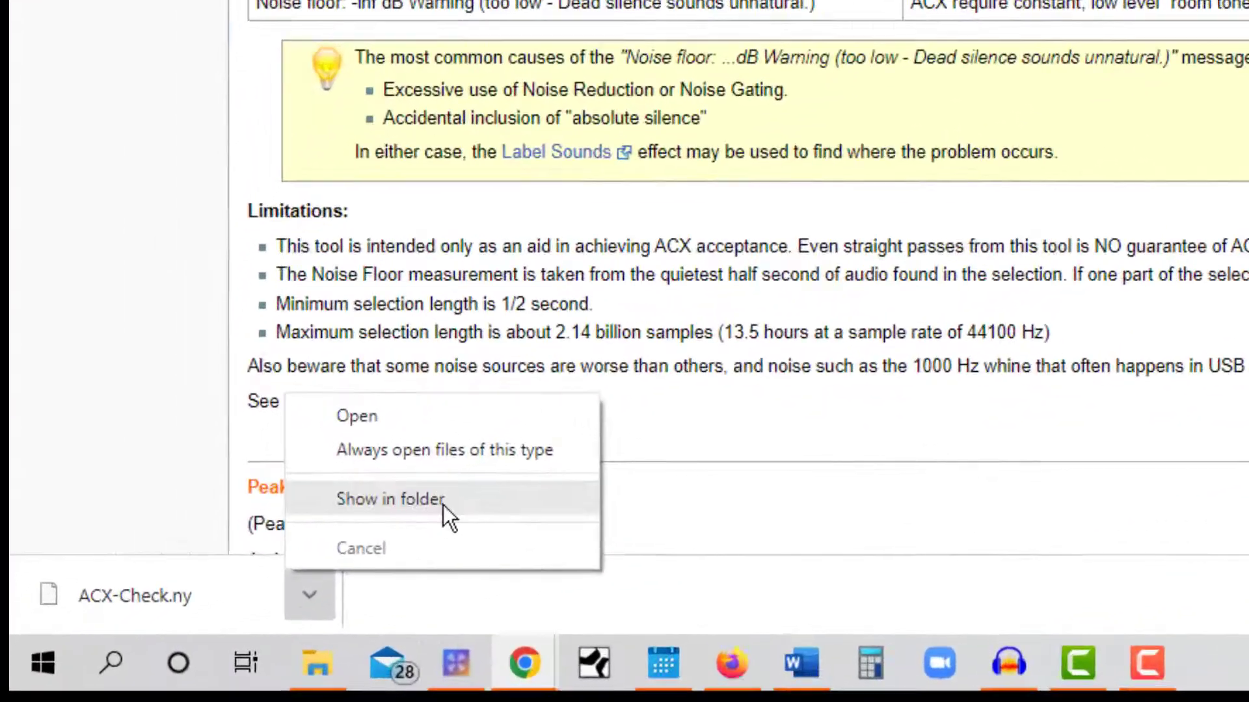
click(244, 588)
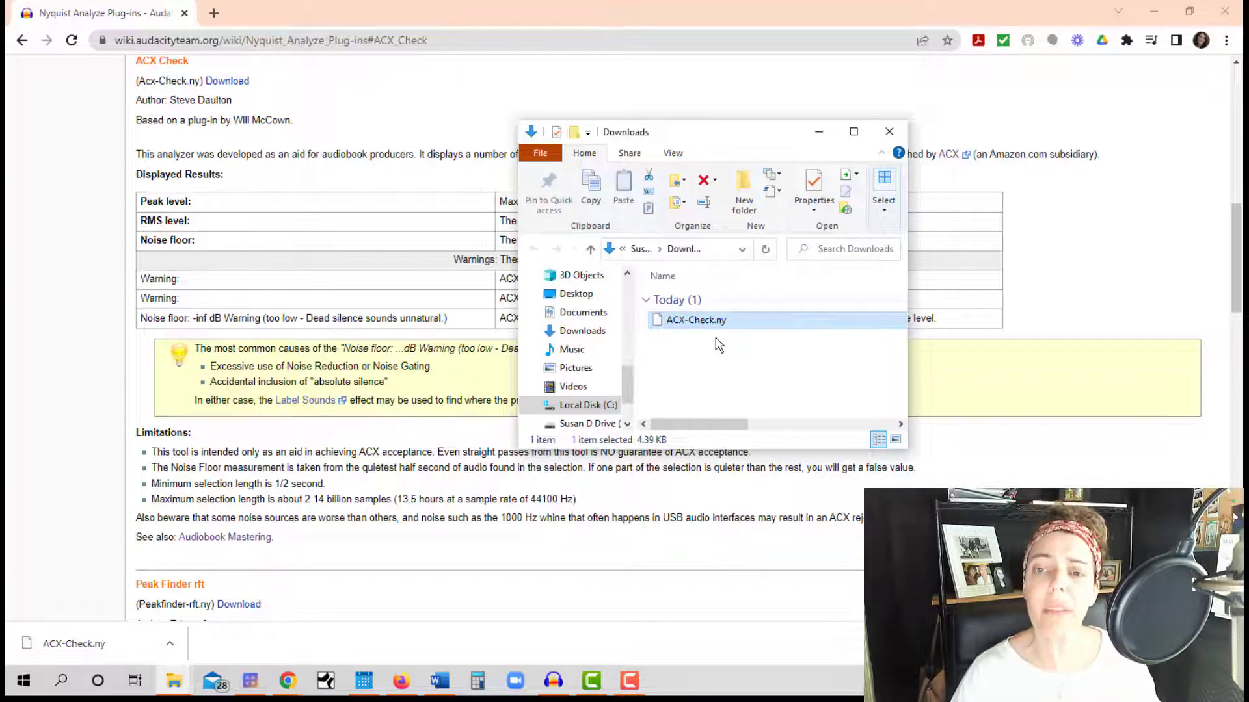
click(889, 134)
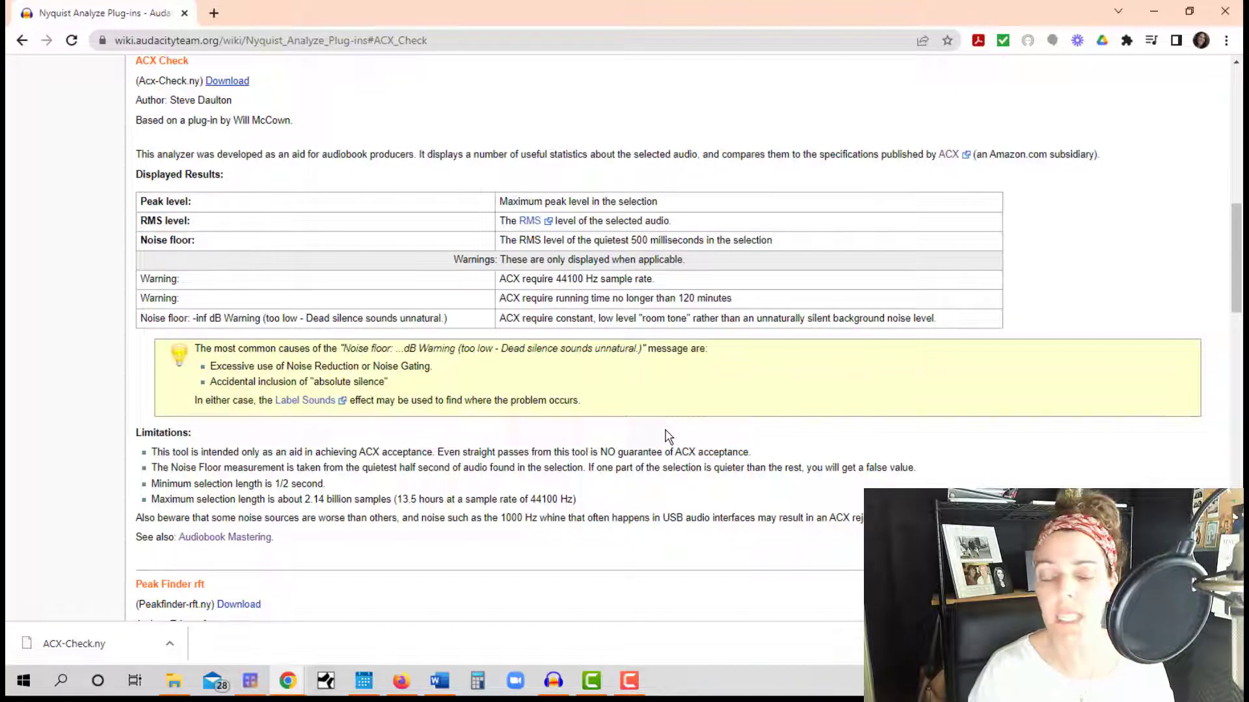
- Bring the vo MyHR Audacity project to the front and show its Tools menu
click(554, 692)
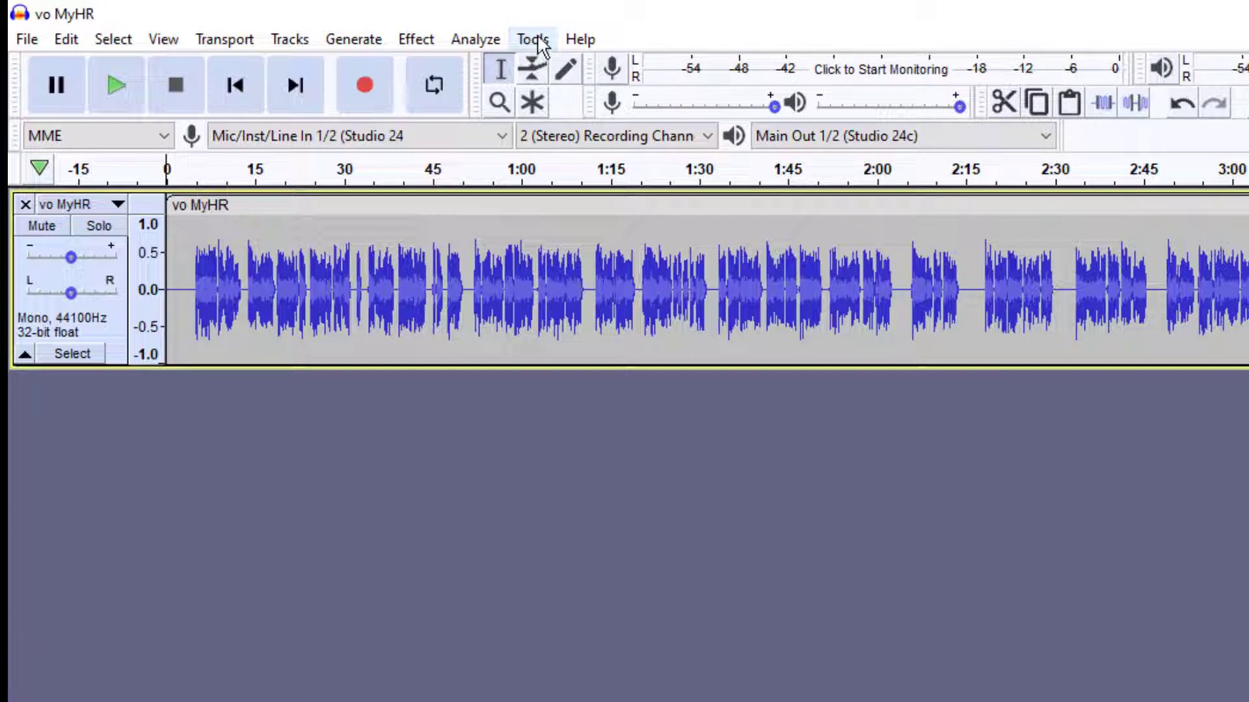
click(538, 39)
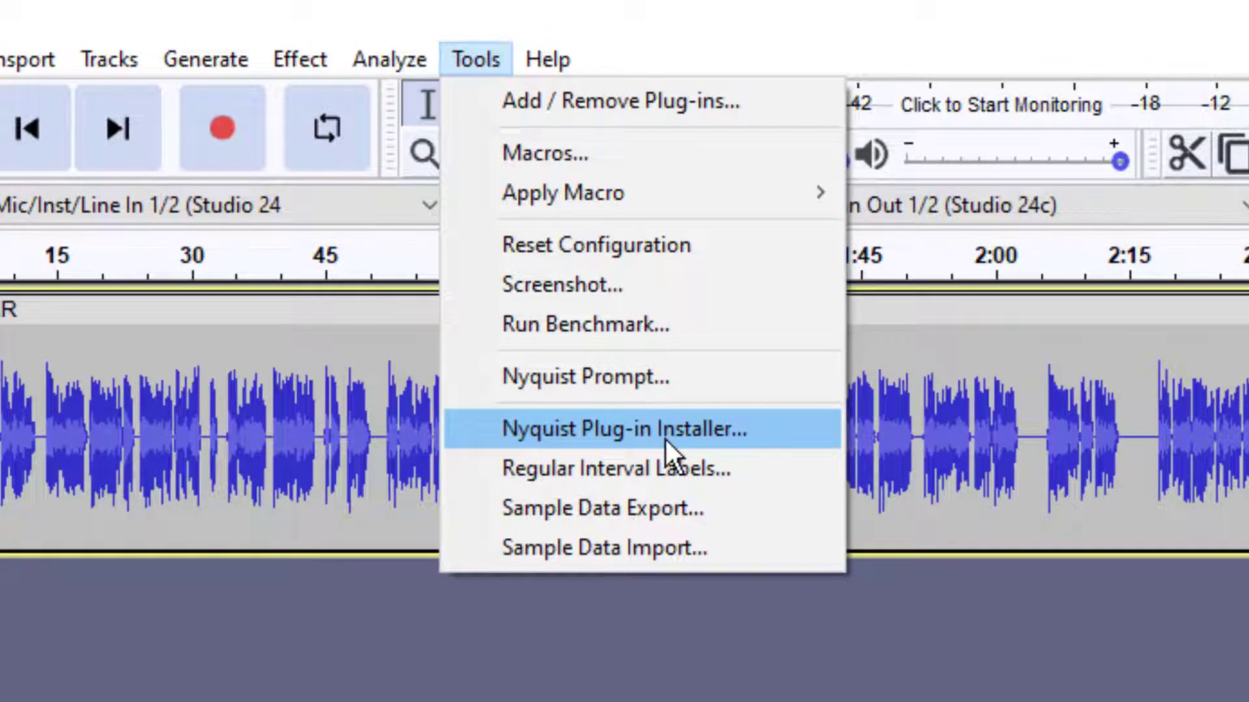
- Choose ACX-Check.ny from the Downloads folder in the Nyquist Plug-in Installer
click(688, 426)
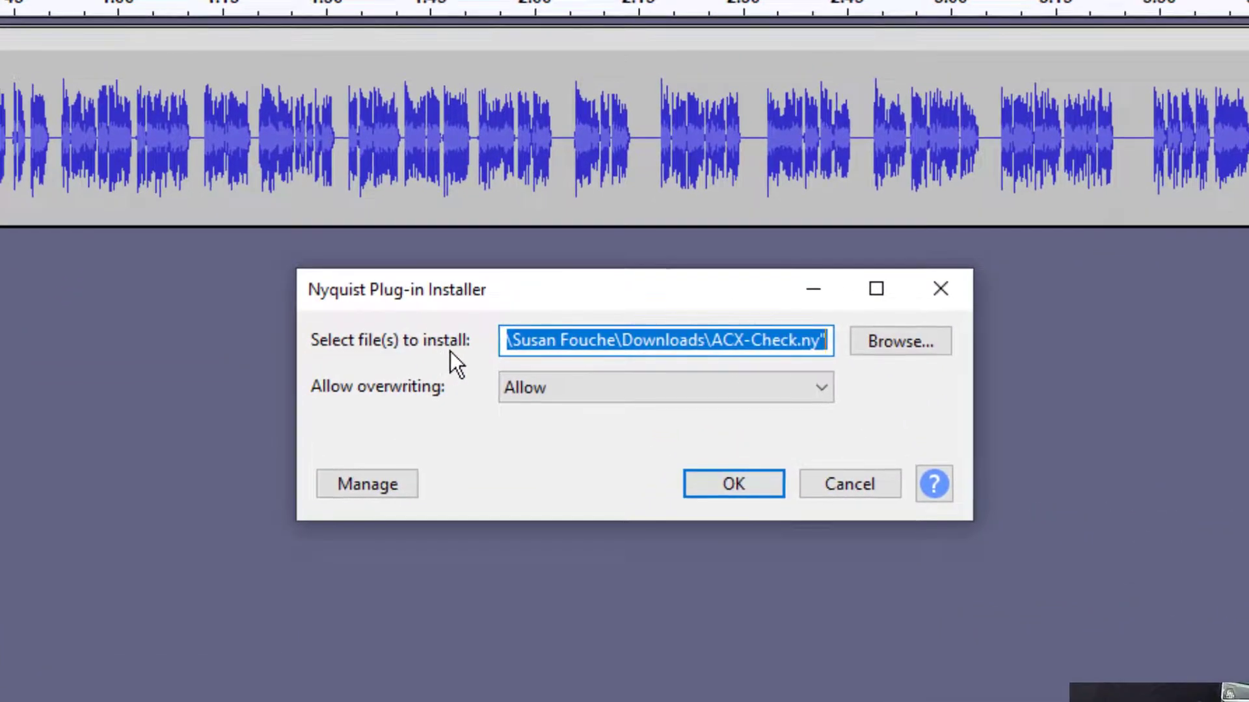
click(911, 343)
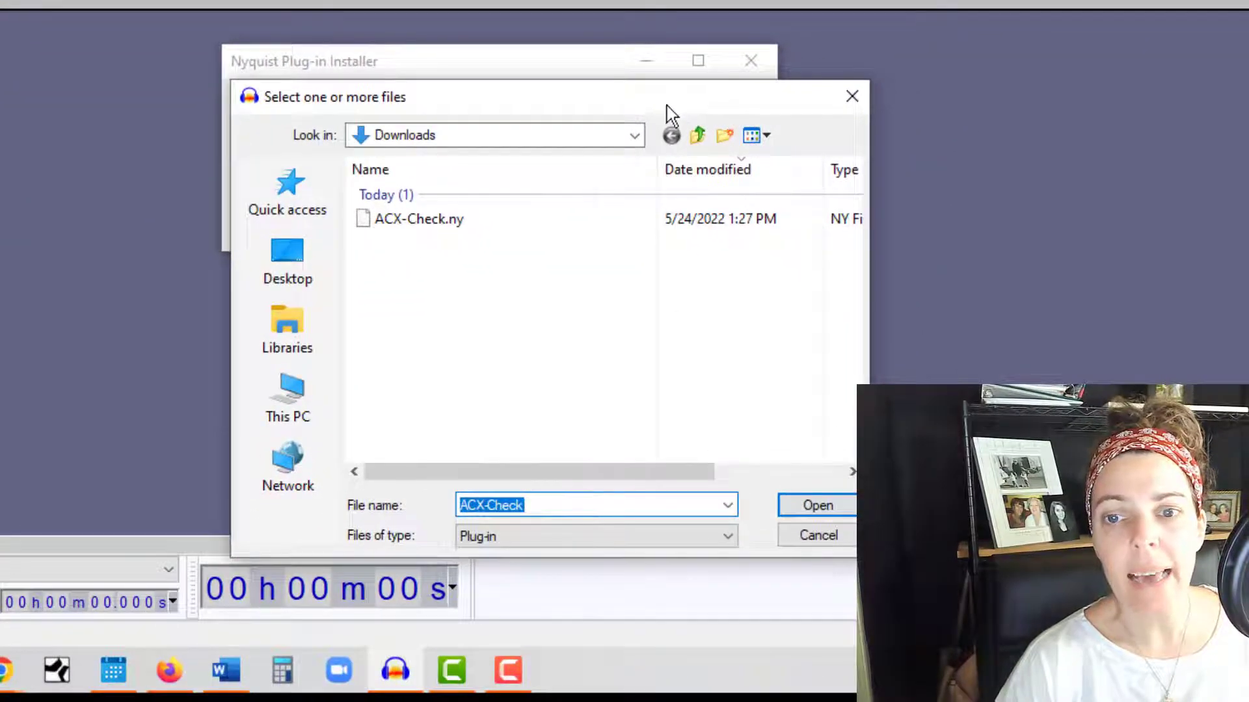
drag(666, 105, 608, 4)
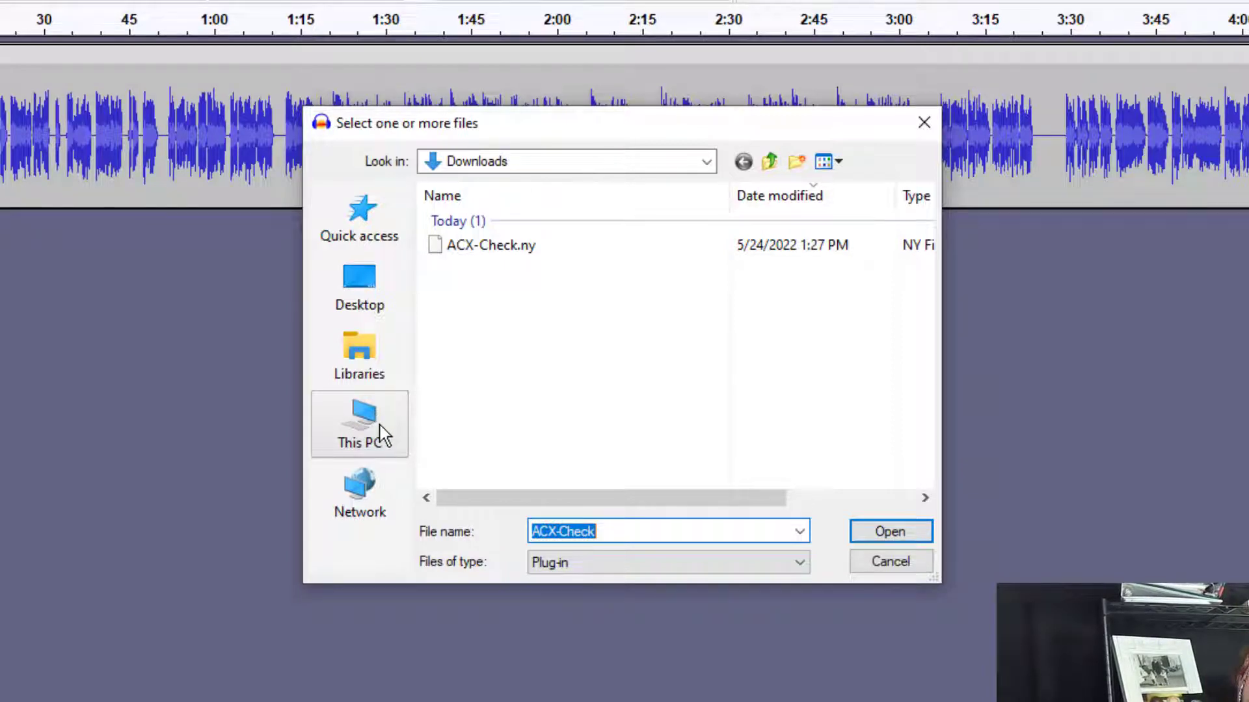
click(383, 435)
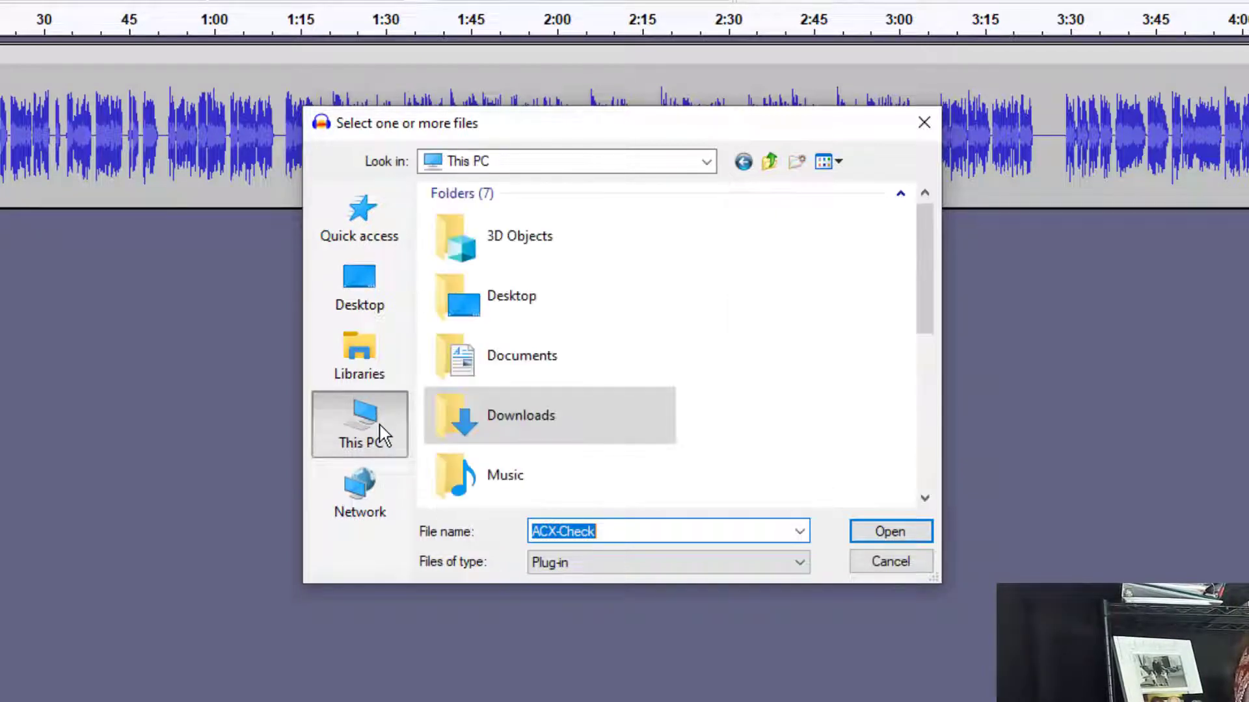
double_click(543, 414)
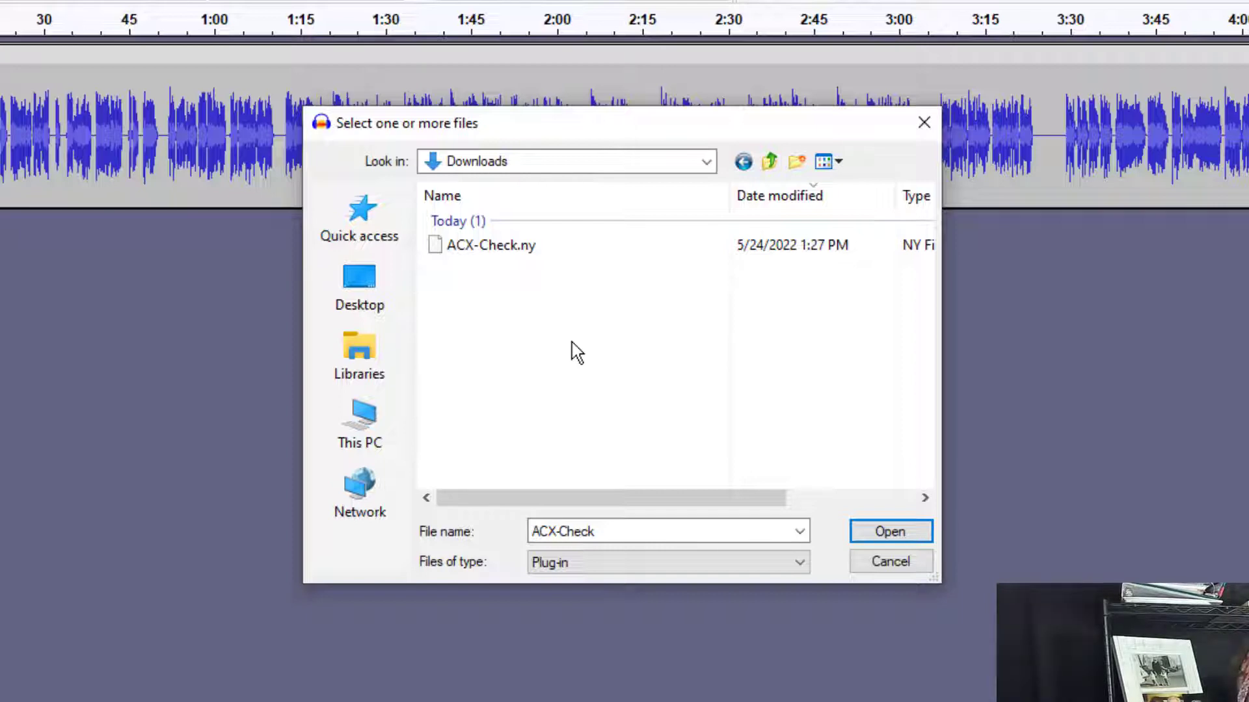
click(505, 249)
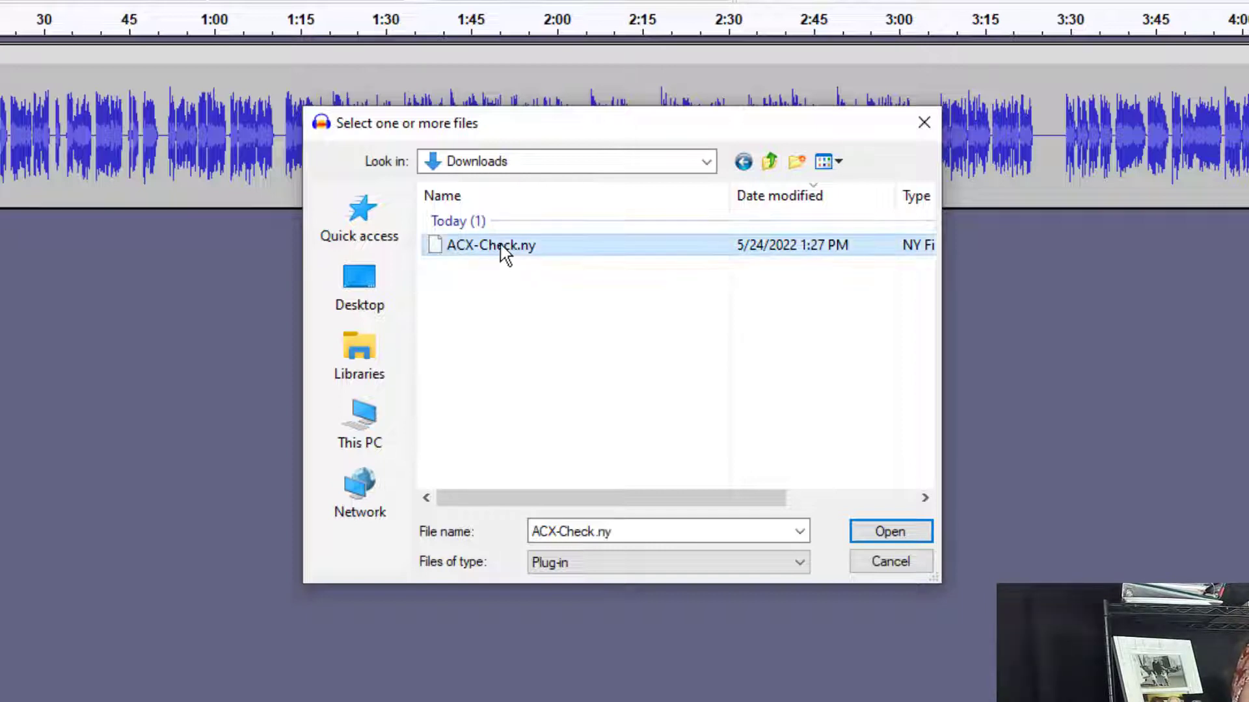
click(910, 538)
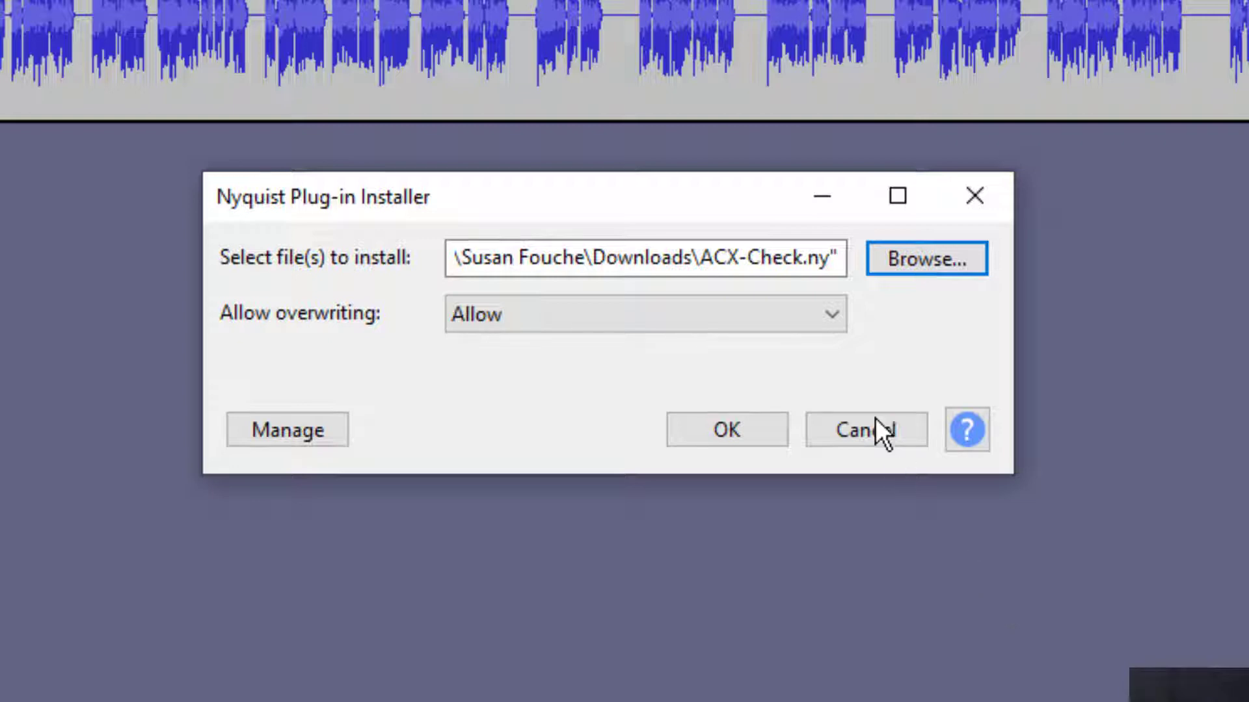
- Install ACX-Check.ny with the overwrite option set to Allow
click(831, 313)
click(785, 347)
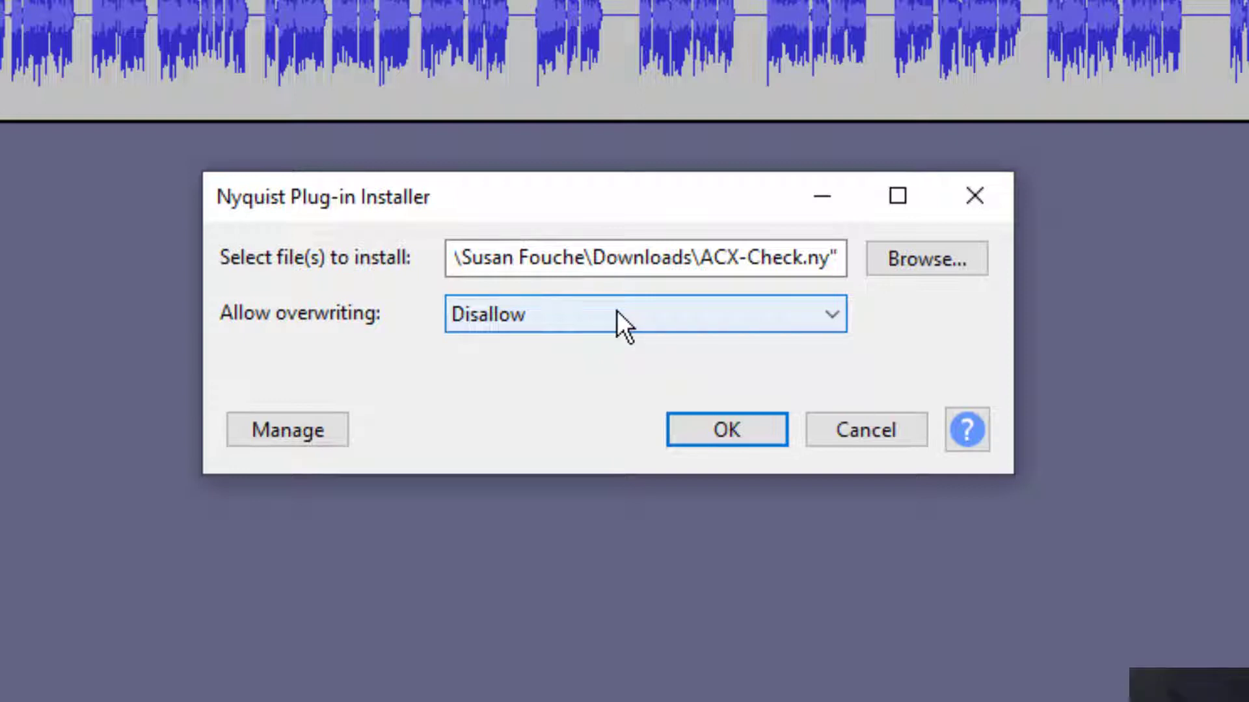
click(839, 325)
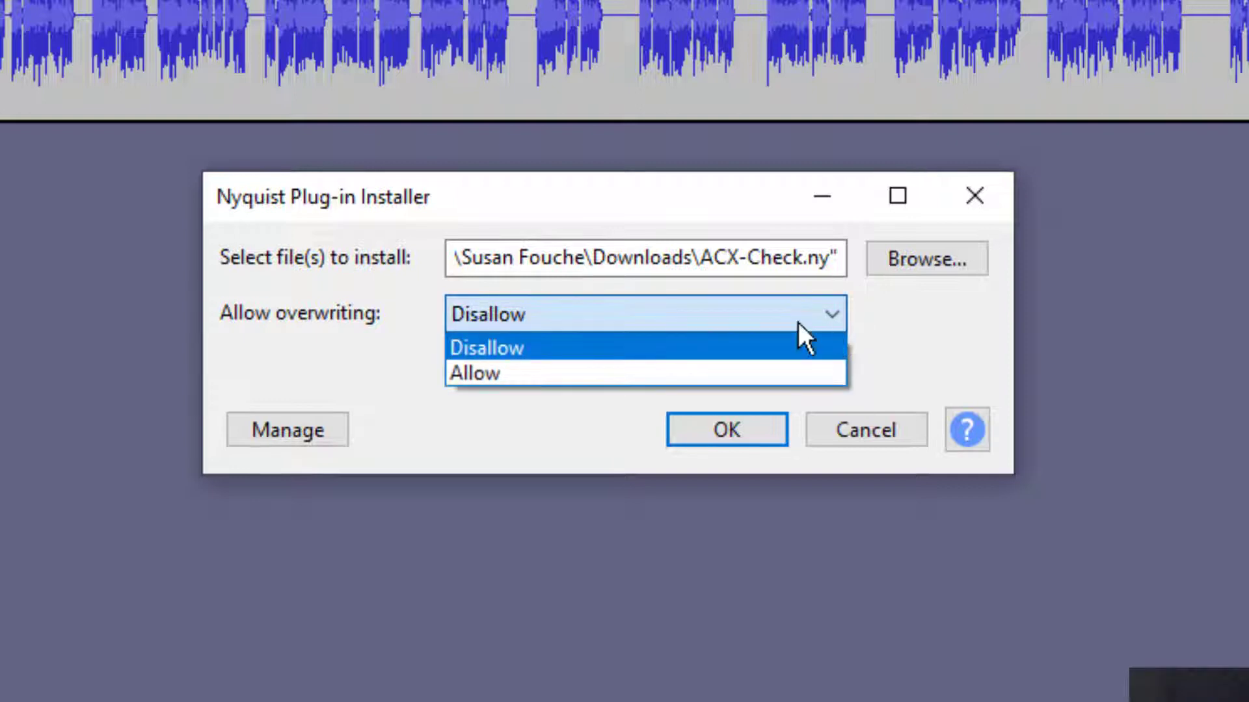
click(679, 368)
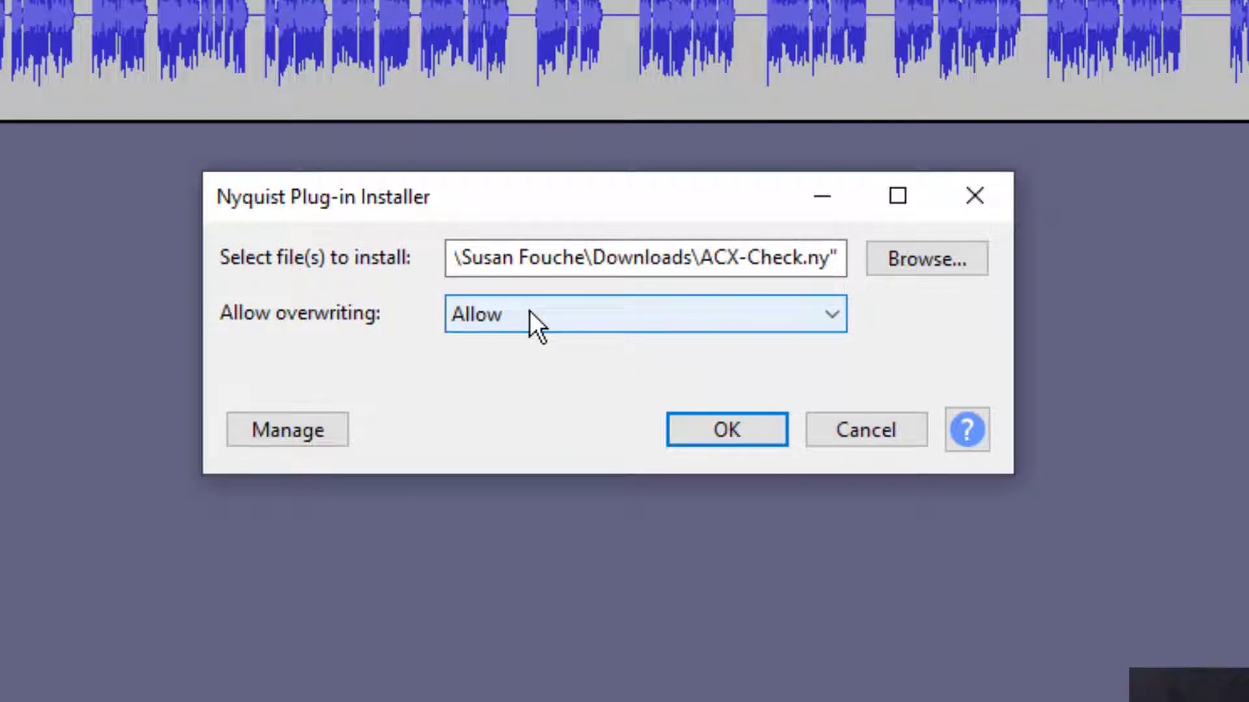
click(739, 436)
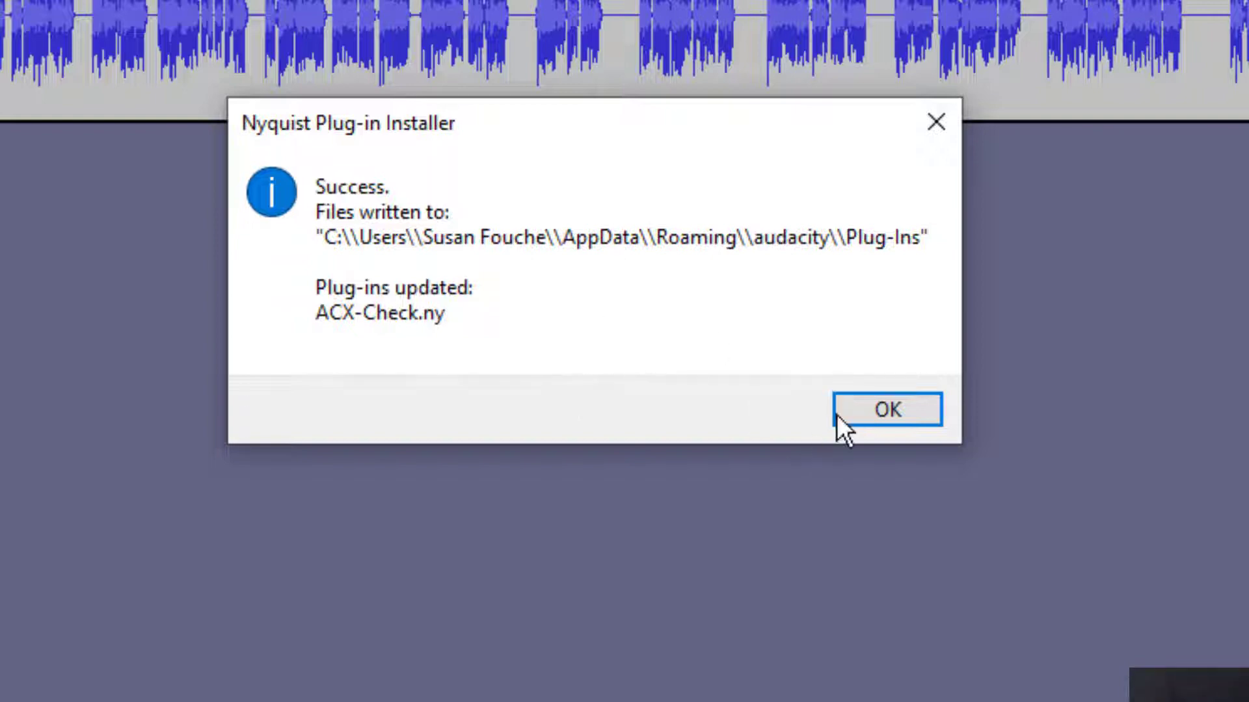
- Close the install success message and look at the Analyze menu's tools
click(891, 399)
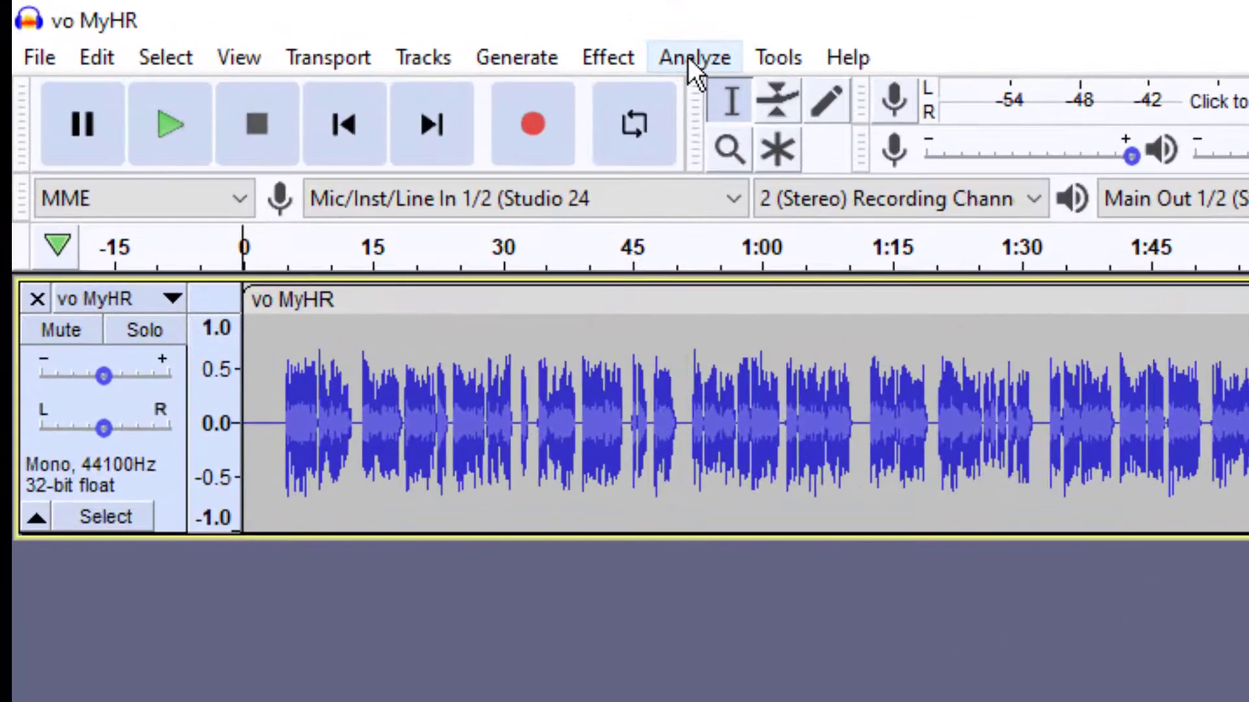
click(337, 27)
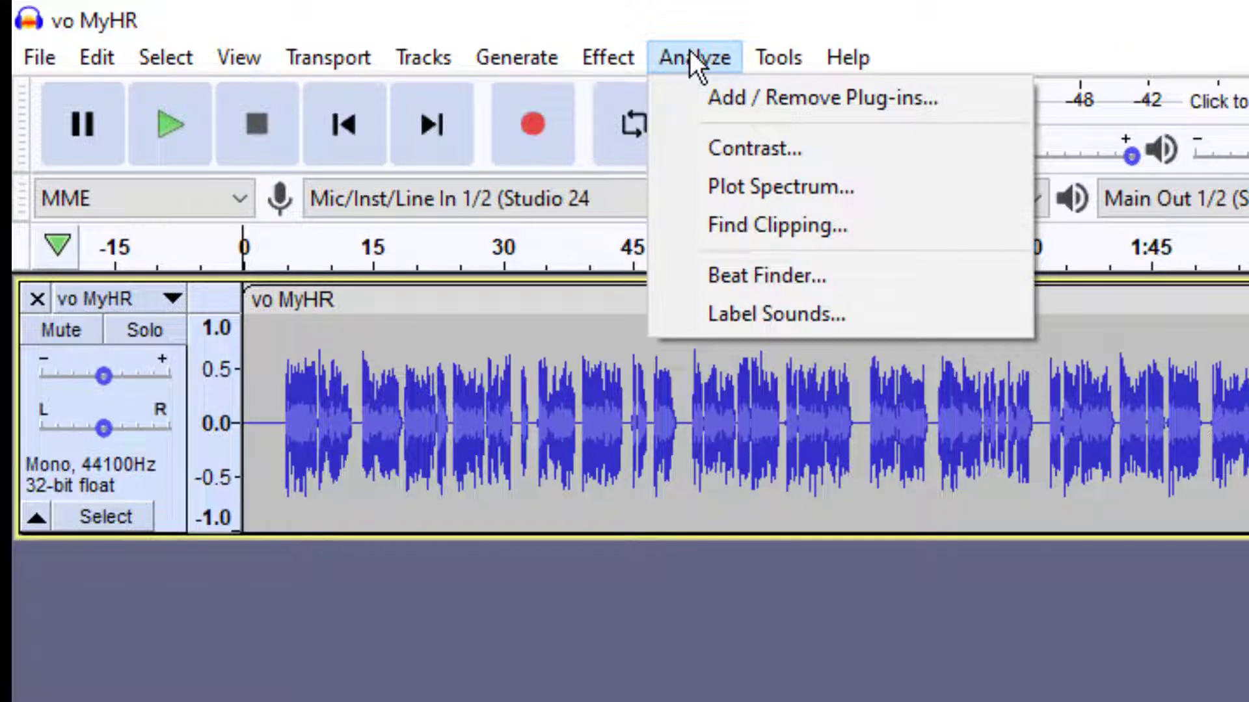
- Enable the ACX Check plug-in in Add / Remove Plug-ins and save the change
click(716, 96)
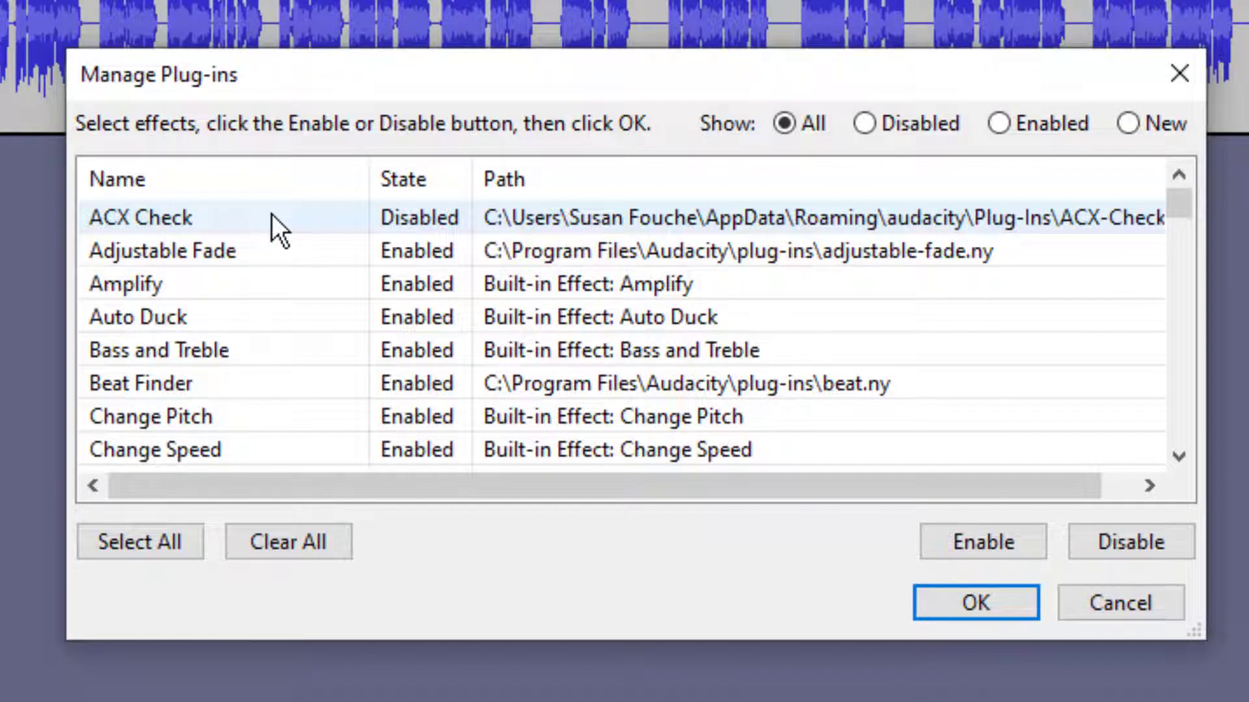
click(421, 220)
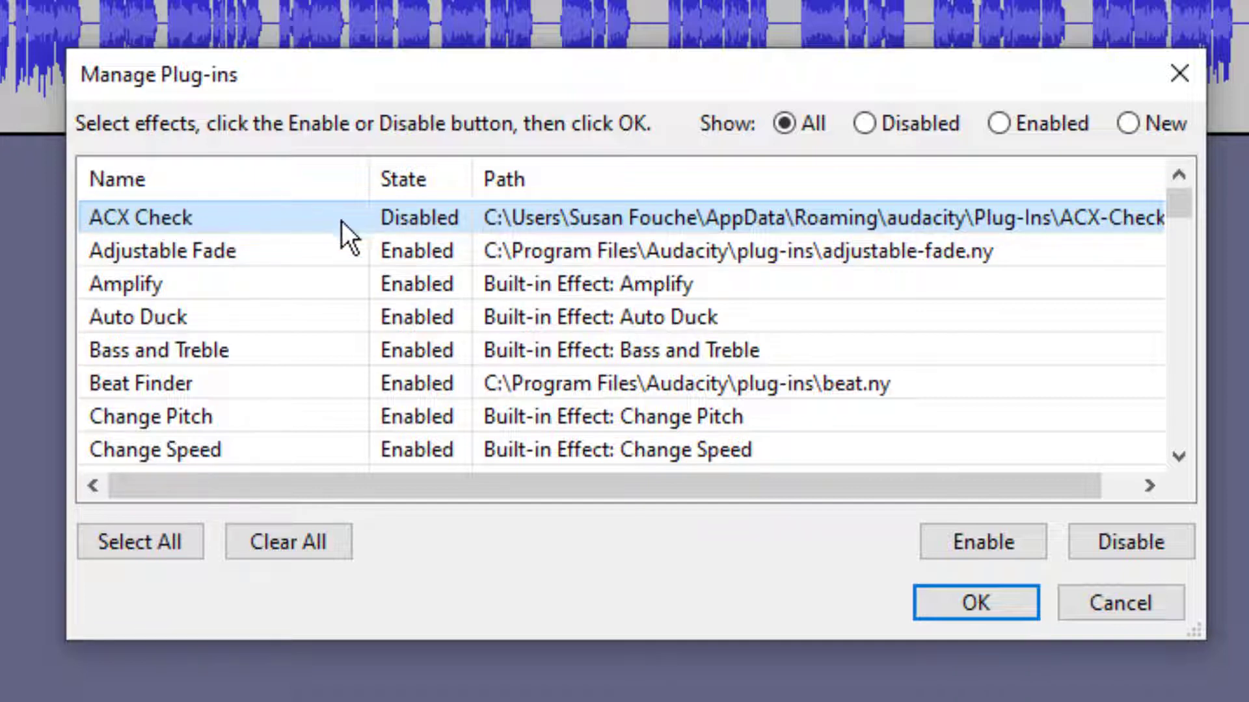
click(429, 242)
click(1009, 543)
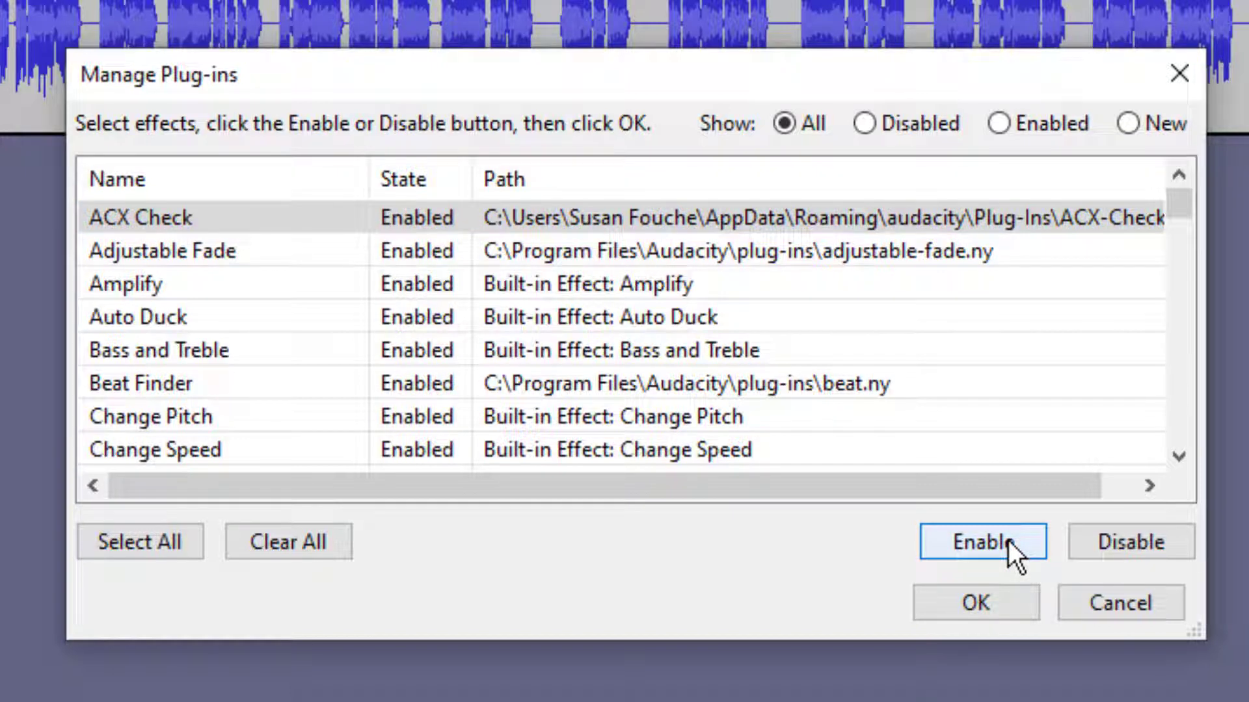
click(1005, 602)
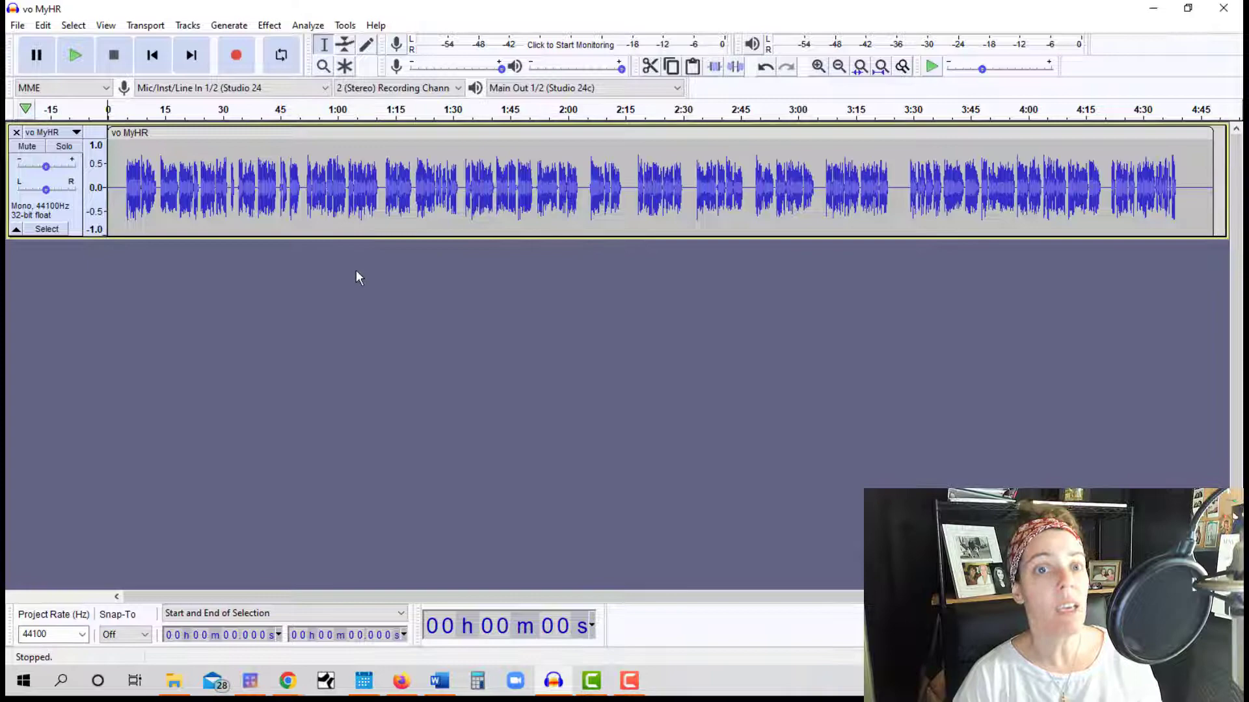
- Select the entire vo MyHR track and bring up the Analyze menu listing ACX Check
click(307, 25)
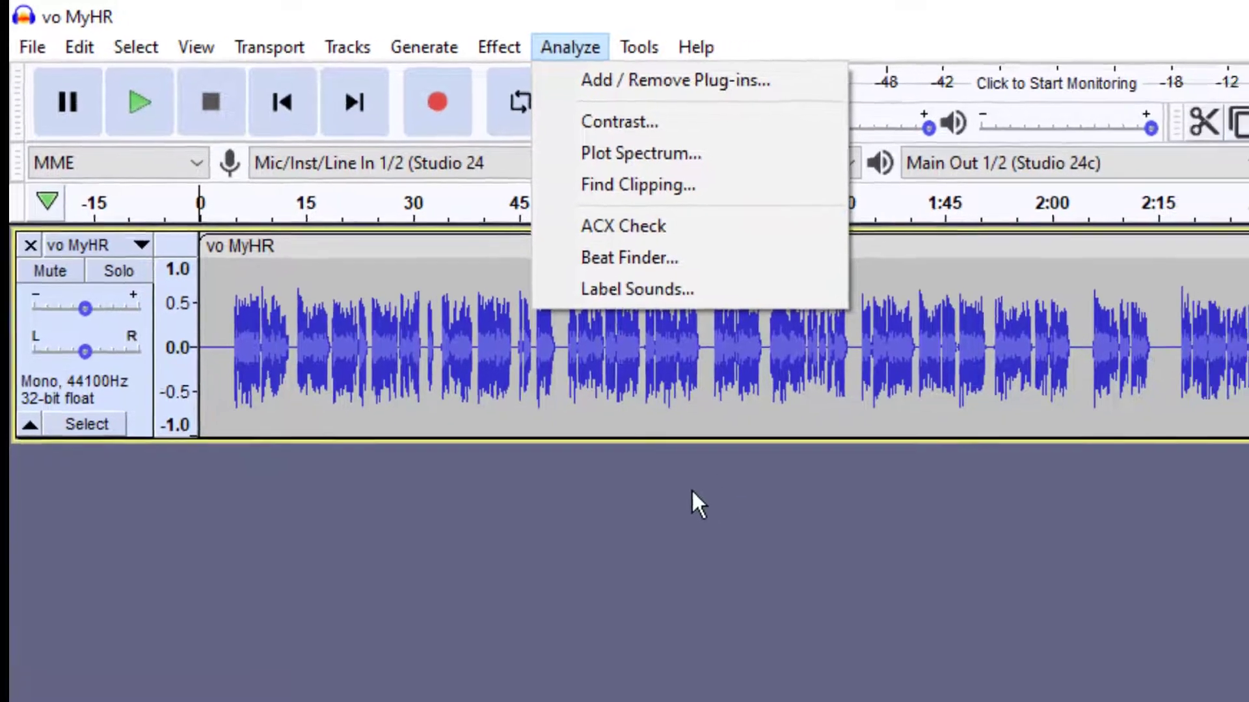
click(741, 540)
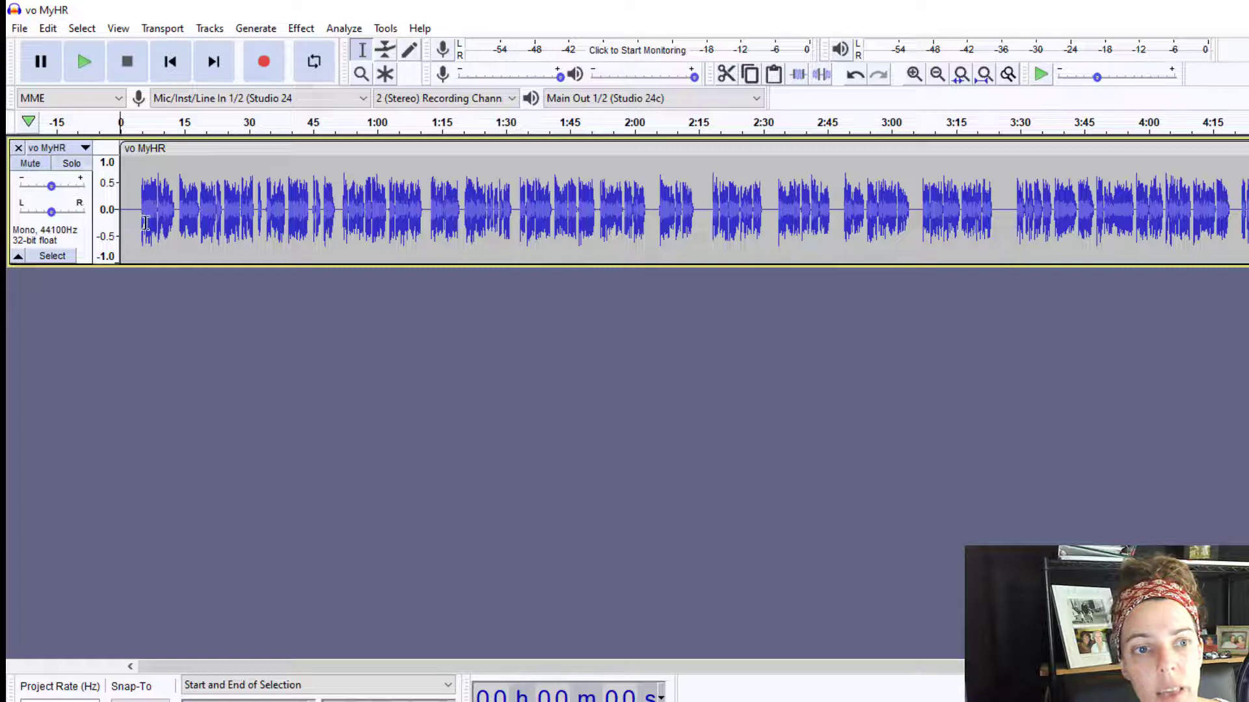
drag(145, 223, 517, 239)
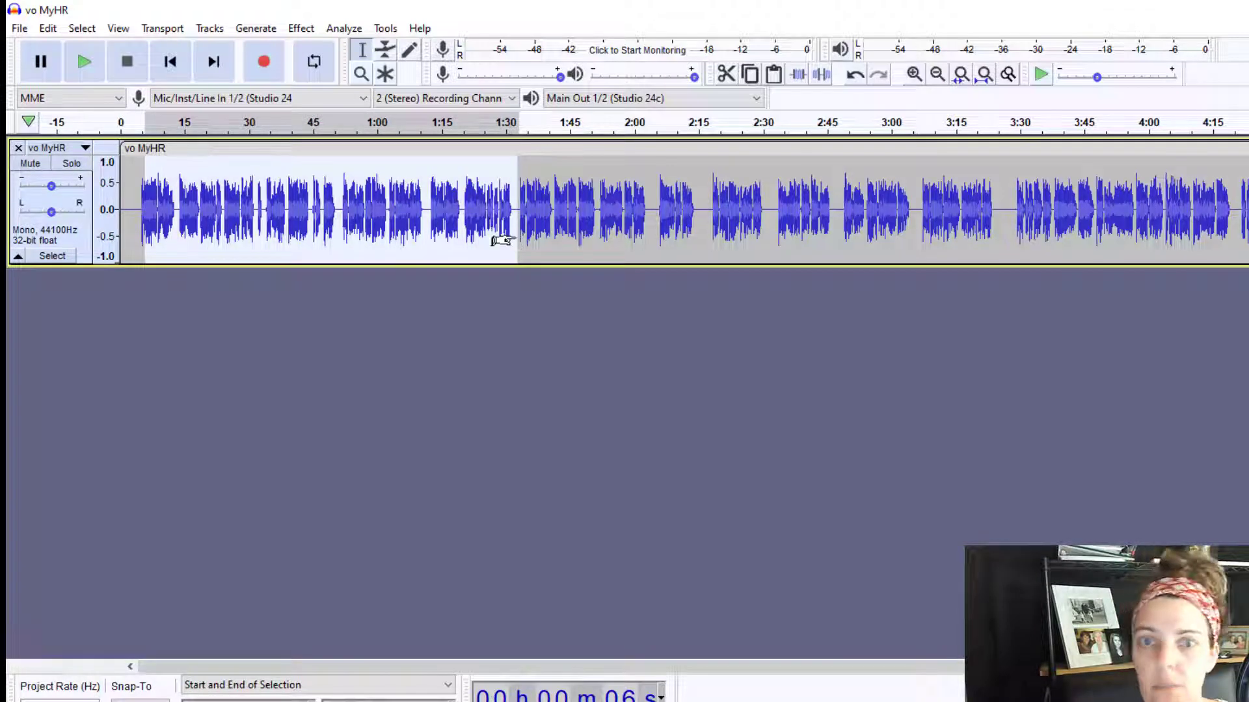
click(84, 250)
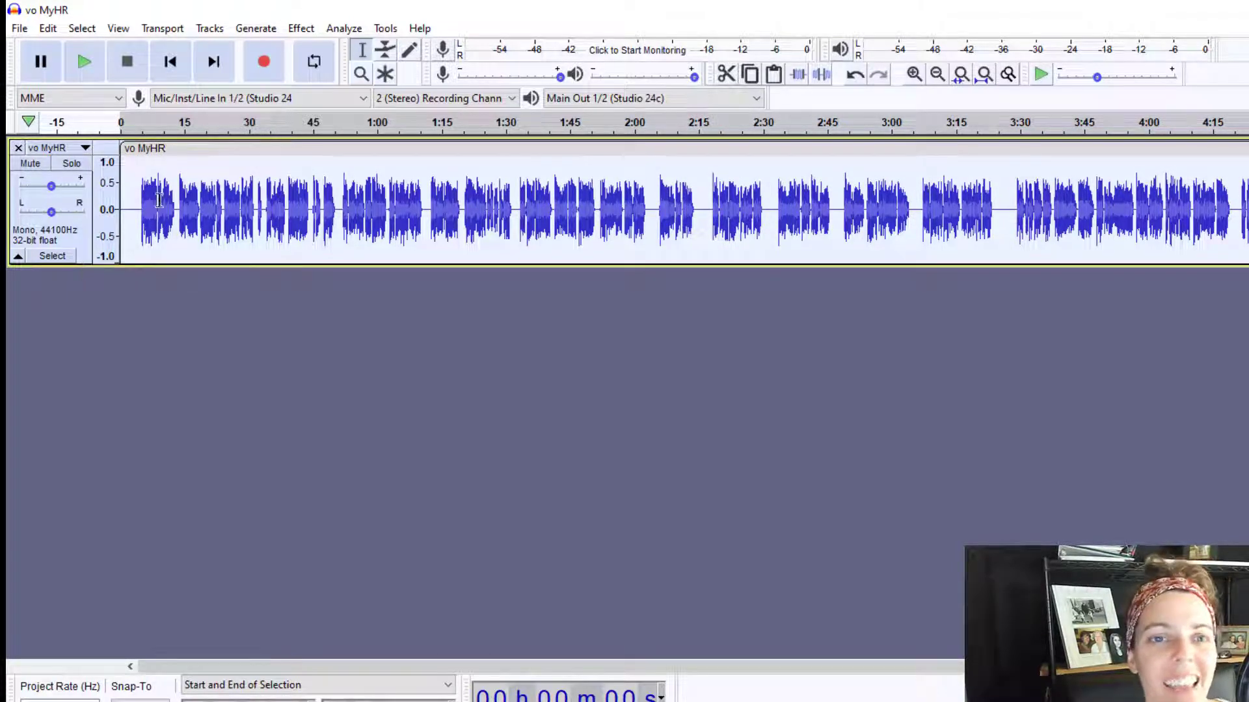
click(346, 30)
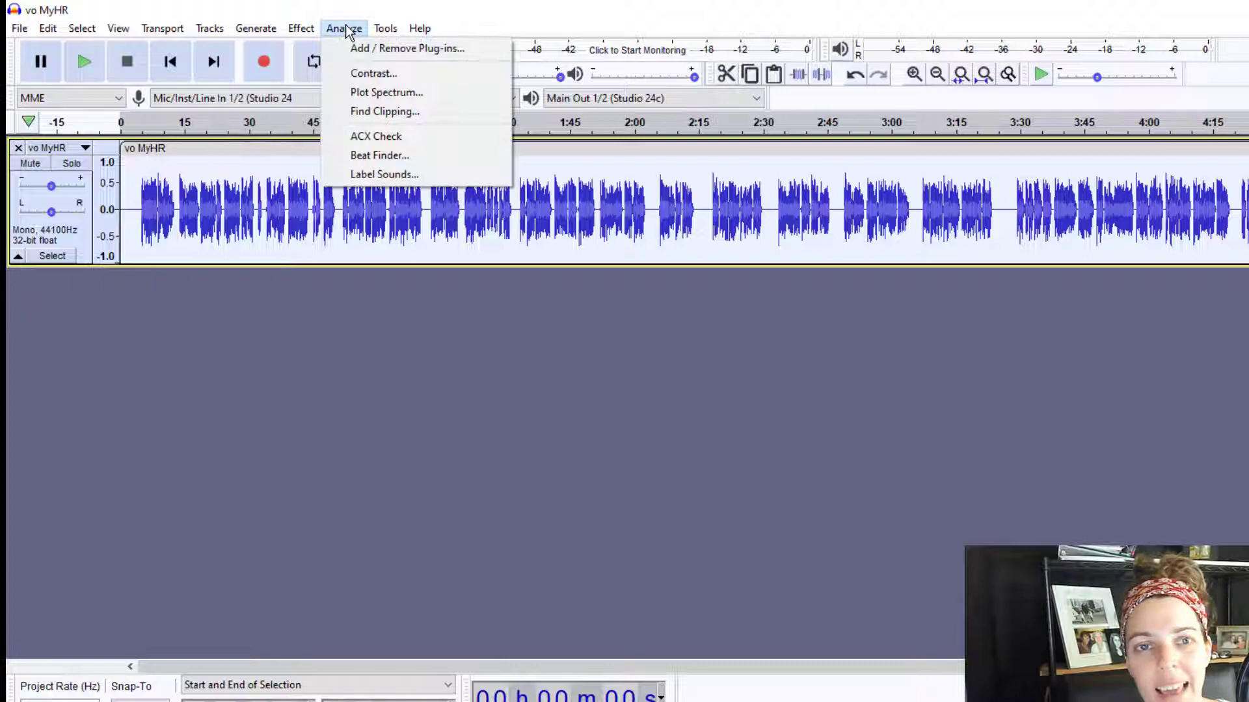
click(392, 137)
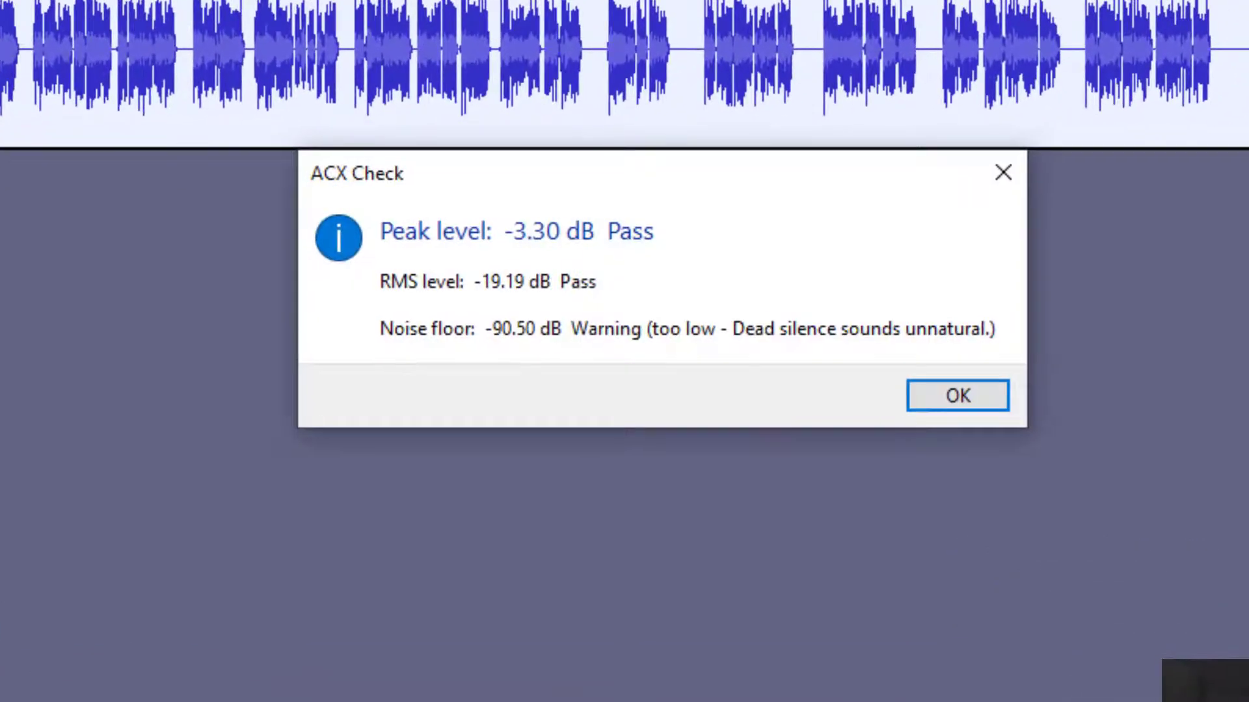